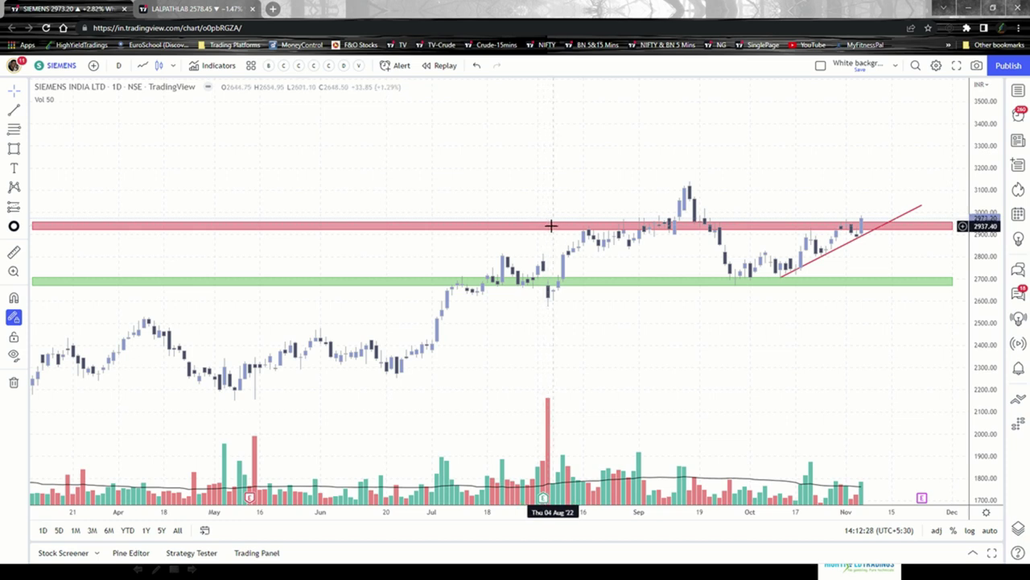
click(694, 281)
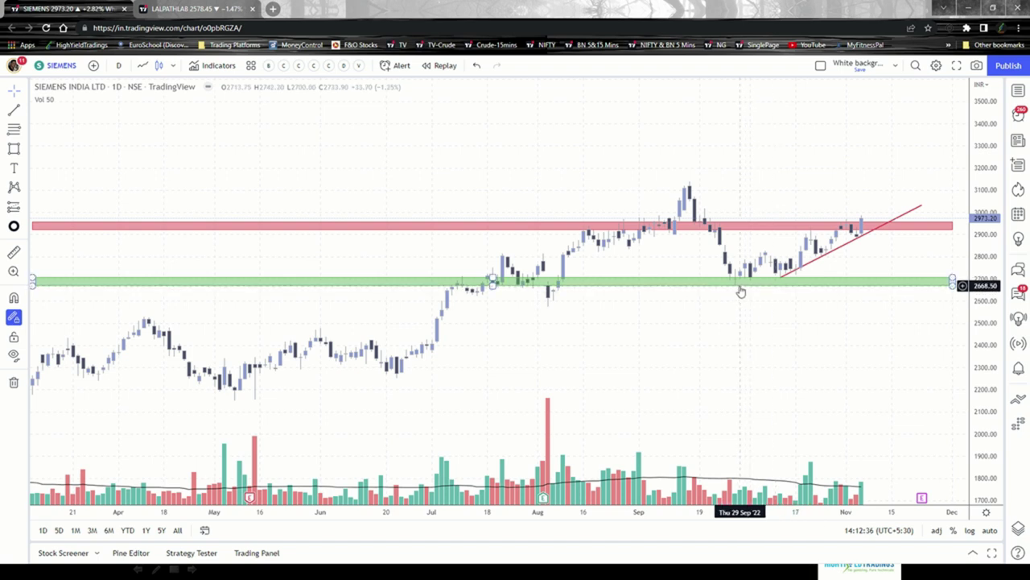
click(882, 230)
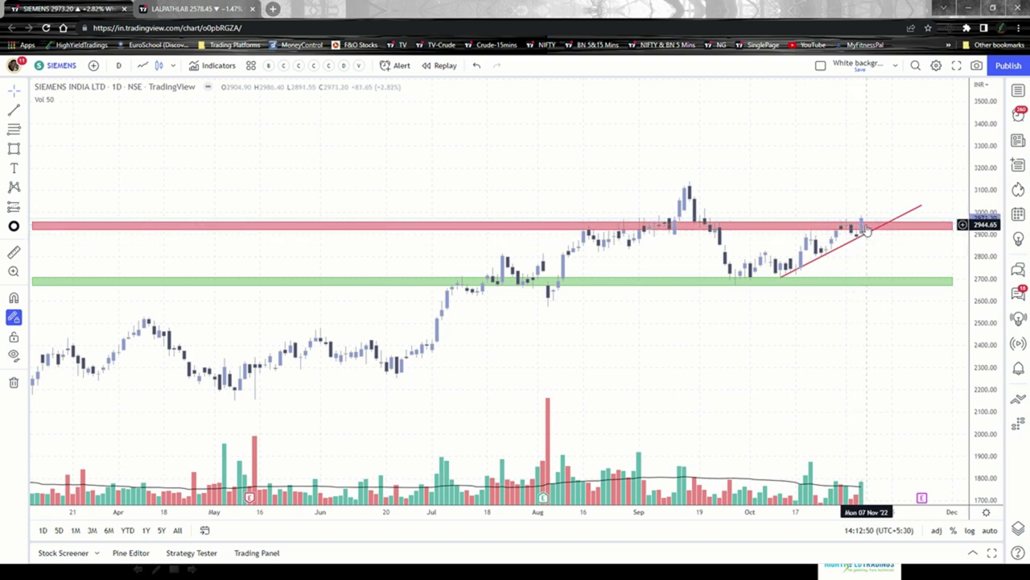
click(865, 231)
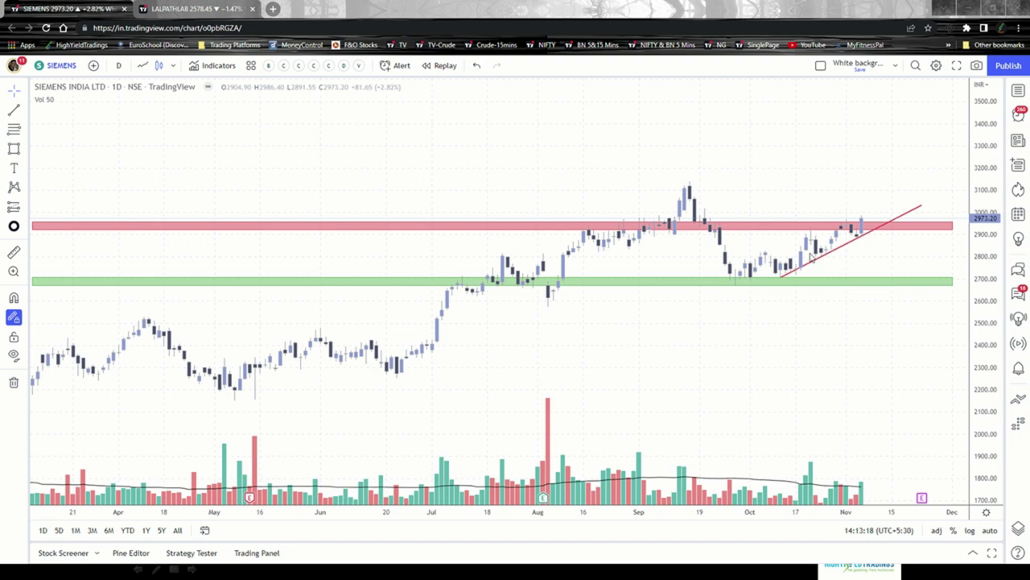
Step: Trace the rising swing highs and lows from late September to the latest Siemens candle with a zigzag, and clear it
drag(730, 278, 765, 251)
click(765, 250)
click(783, 277)
click(809, 228)
click(821, 253)
click(845, 216)
click(855, 237)
double_click(865, 220)
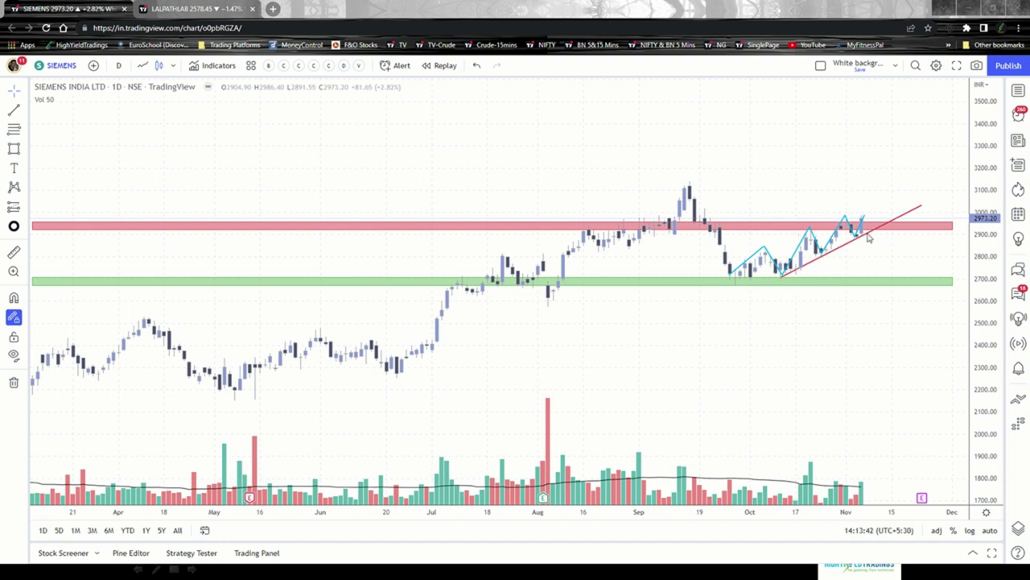
key(Delete)
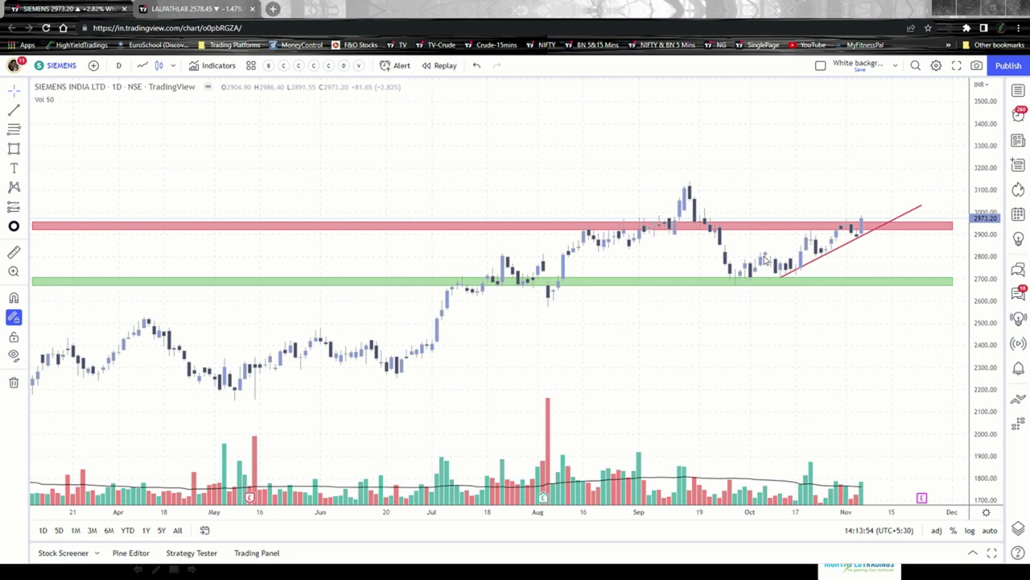
Step: Mark the successive higher swing highs from October to the latest candle with short strokes, undoing the upward stroke from the breakout
drag(755, 251, 775, 256)
drag(804, 229, 816, 229)
drag(840, 220, 852, 220)
drag(857, 218, 867, 218)
mouse_move(804, 229)
mouse_down()
mouse_move(852, 218)
mouse_move(805, 220)
mouse_up()
drag(842, 209, 846, 215)
drag(842, 208, 850, 218)
drag(864, 206, 873, 216)
mouse_move(866, 219)
mouse_down()
mouse_move(883, 220)
mouse_move(892, 204)
mouse_move(900, 214)
mouse_move(909, 195)
mouse_move(919, 204)
mouse_move(932, 190)
mouse_up()
key(ctrl+z)
Step: Draw horizontal entry lines at the latest breakout candle and stop-loss lines below the swing lows at about 2780 and 2700
drag(862, 223, 877, 222)
mouse_move(852, 218)
mouse_down()
mouse_move(878, 217)
mouse_move(860, 223)
mouse_move(879, 227)
mouse_up()
drag(813, 256, 822, 264)
mouse_move(829, 256)
mouse_down()
mouse_move(809, 269)
mouse_move(863, 265)
mouse_up()
drag(788, 281, 867, 280)
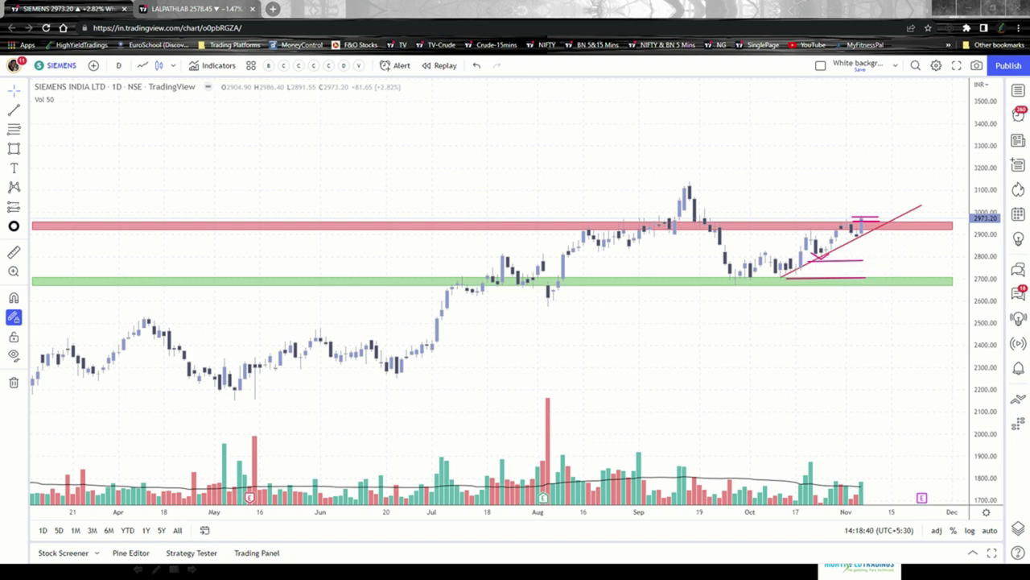
Step: Label the entry E and stop loss SL, draw a target line T at about 3100, and sketch the expected rise toward it
drag(886, 210, 888, 223)
drag(874, 258, 880, 265)
mouse_move(854, 174)
mouse_down()
mouse_move(863, 174)
mouse_move(858, 187)
mouse_up()
drag(668, 188, 926, 194)
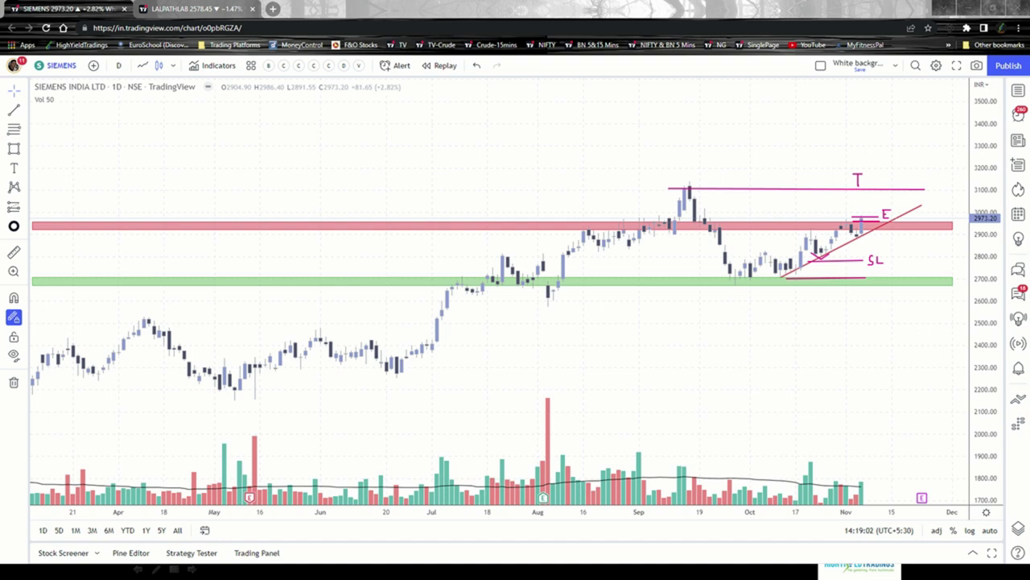
mouse_move(863, 217)
mouse_down()
mouse_move(870, 206)
mouse_move(879, 216)
mouse_move(887, 199)
mouse_move(900, 212)
mouse_move(909, 190)
mouse_up()
Step: Clear the trade markings from the Siemens chart and switch to the LALPATHLAB chart
key(Escape)
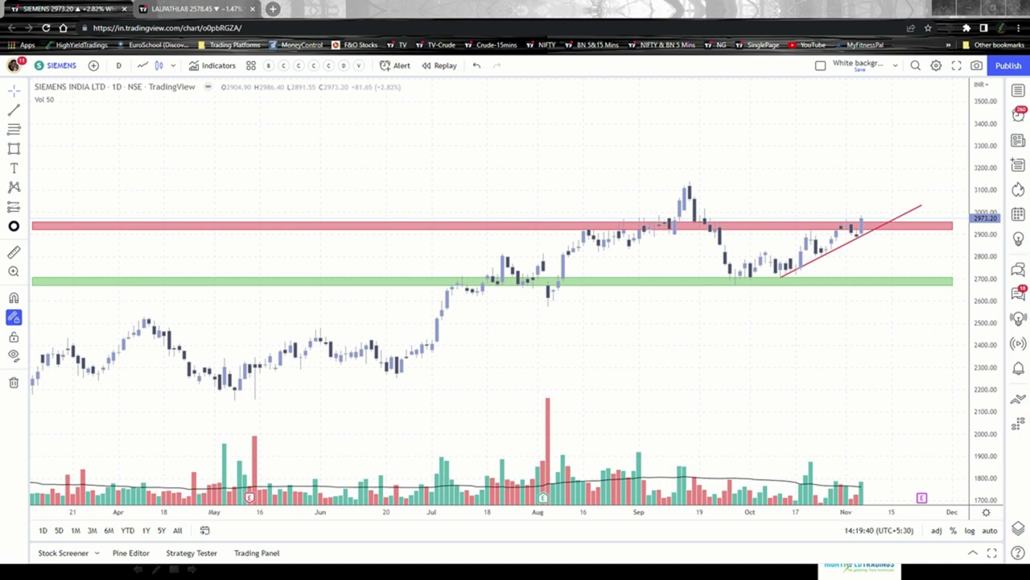
click(187, 9)
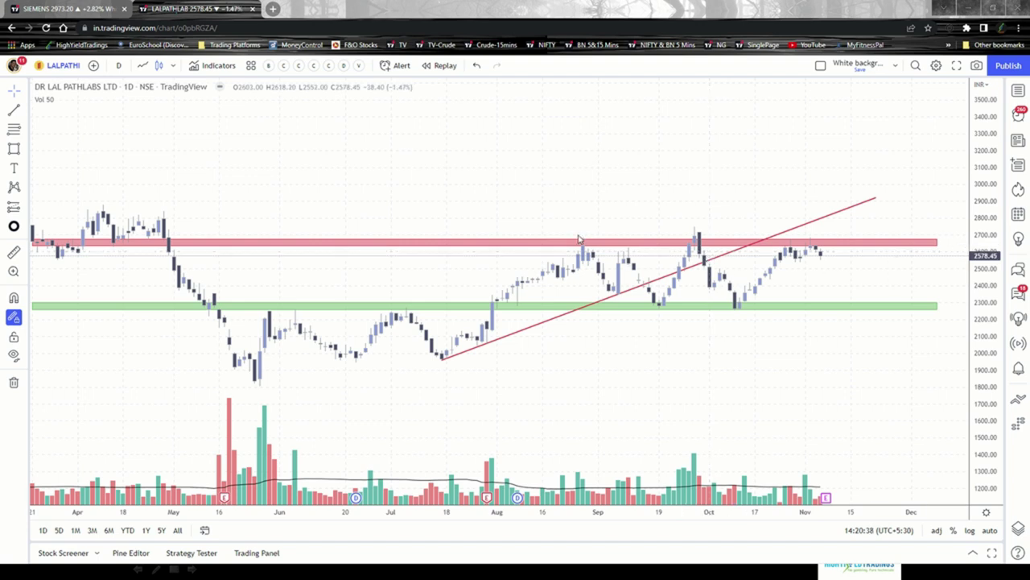
Step: Mark the swing highs that reach the red resistance zone from August to November with short strokes, and erase the marks
drag(572, 238, 593, 242)
drag(686, 229, 703, 231)
drag(781, 239, 824, 238)
drag(621, 248, 632, 249)
mouse_move(697, 230)
mouse_down()
mouse_move(689, 236)
mouse_move(699, 225)
mouse_up()
mouse_move(793, 248)
mouse_down()
mouse_move(784, 237)
mouse_move(813, 235)
mouse_up()
key(e)
Step: Try to sketch a breakdown level under the latest candles with a downward stroke from it
mouse_move(829, 245)
mouse_down()
mouse_move(829, 259)
mouse_move(833, 244)
mouse_up()
drag(790, 262, 860, 267)
mouse_move(864, 258)
mouse_down()
mouse_move(862, 272)
mouse_move(877, 280)
mouse_up()
mouse_move(810, 272)
mouse_down()
mouse_move(816, 260)
mouse_move(801, 272)
mouse_up()
key(Escape)
drag(792, 265, 836, 266)
drag(830, 272, 849, 285)
key(ctrl+z)
Step: Draw a sell entry line E just below the latest candle and a stop-loss line SL above the red zone at about 2700
drag(815, 257, 853, 264)
drag(823, 226, 825, 231)
drag(829, 226, 836, 233)
drag(797, 235, 821, 235)
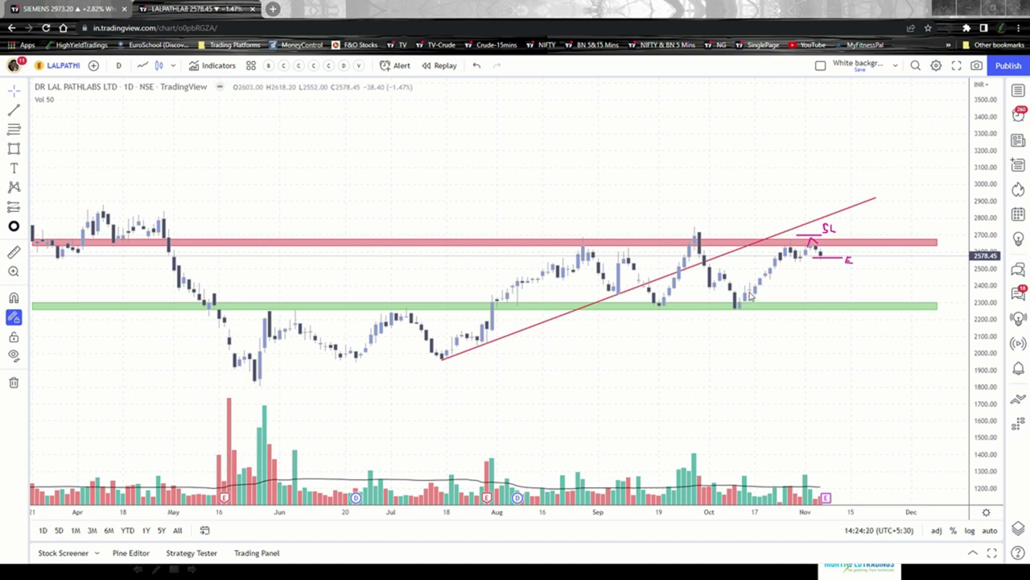
Step: Draw a target line T at about 2380 and sketch the expected fall from the entry toward it
drag(750, 292, 860, 291)
drag(861, 284, 869, 286)
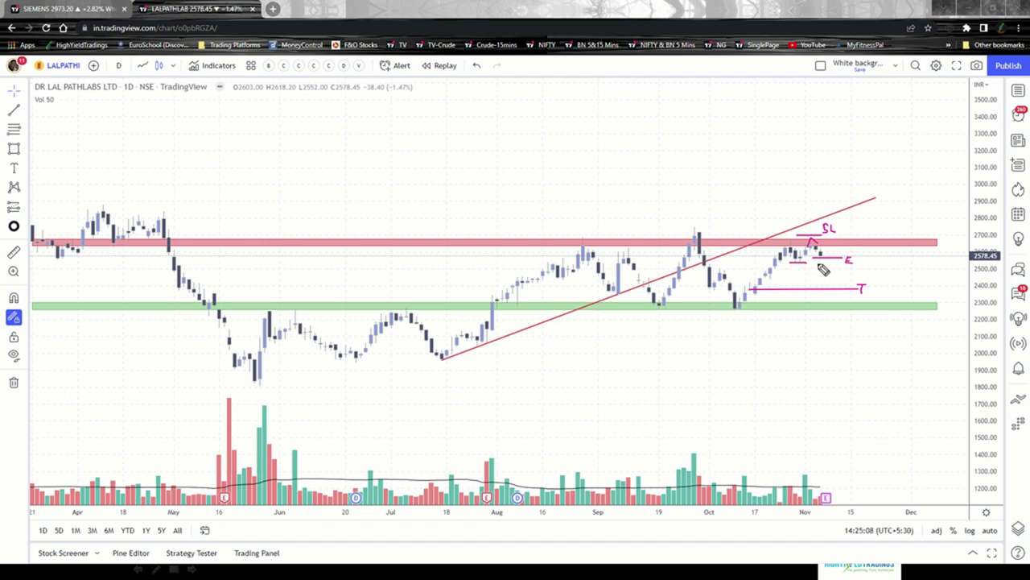
drag(822, 266, 858, 293)
Step: Clear the trade markings and minimize the browser window to return to the presentation slide
key(Escape)
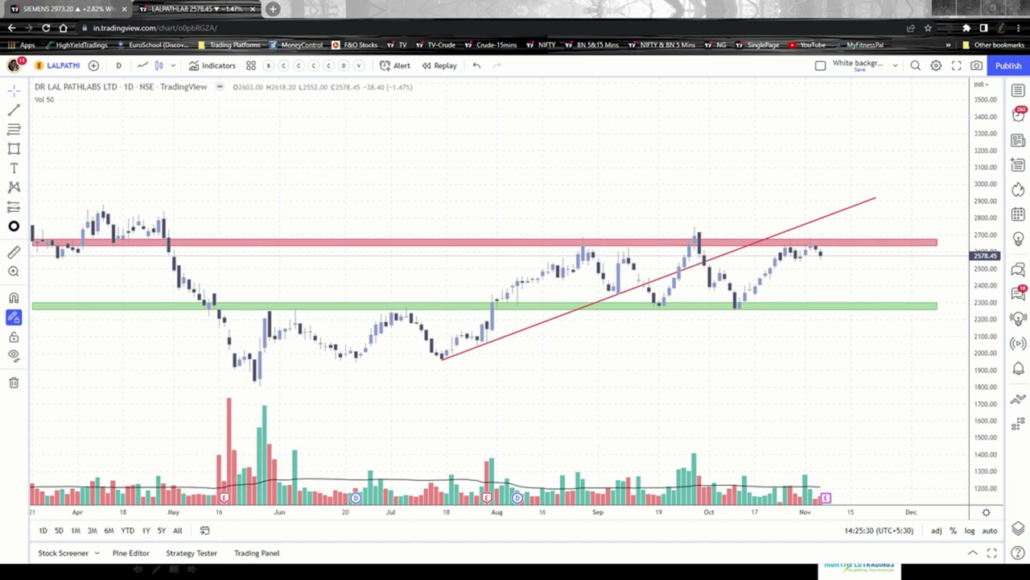
click(971, 9)
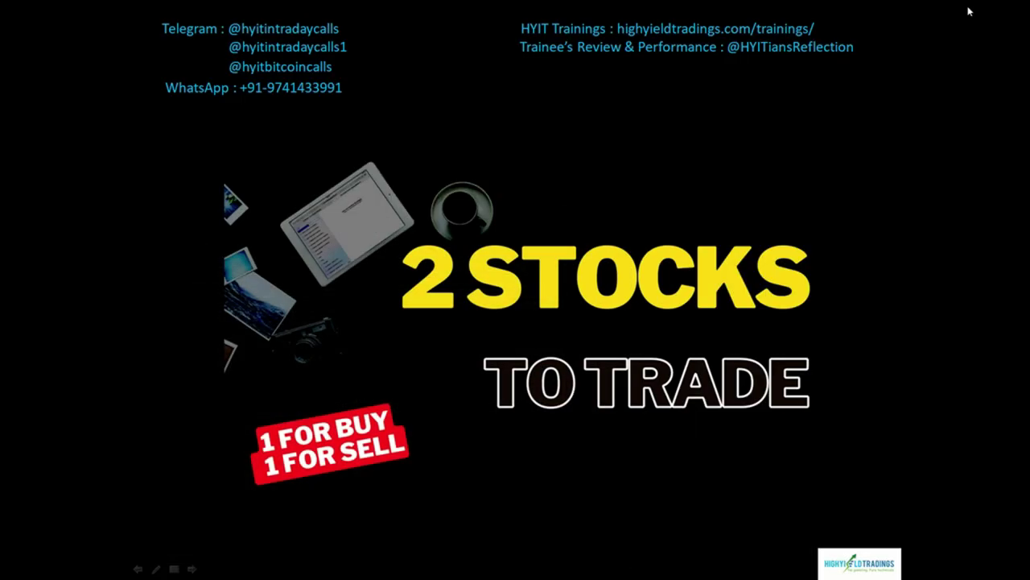